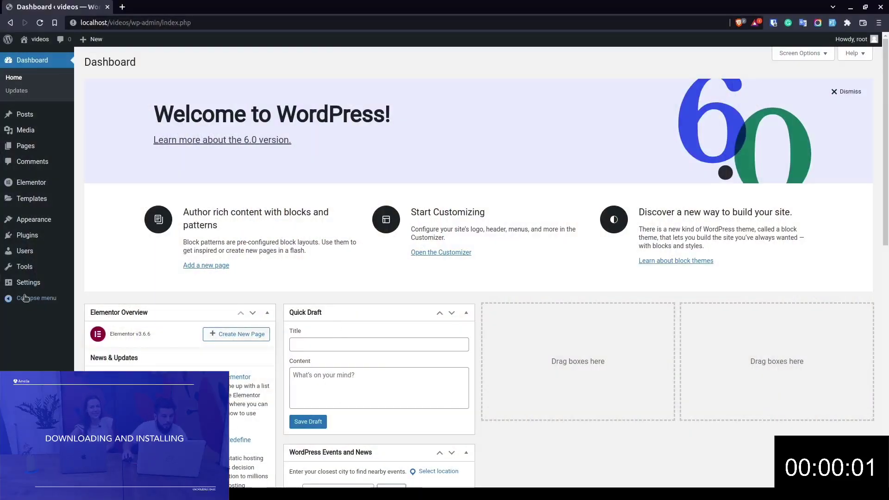
Upload ameliabooking-pro.zip as a new plugin, install it and activate Amelia
{"action": "mouse_move", "coordinate": [45, 237]}
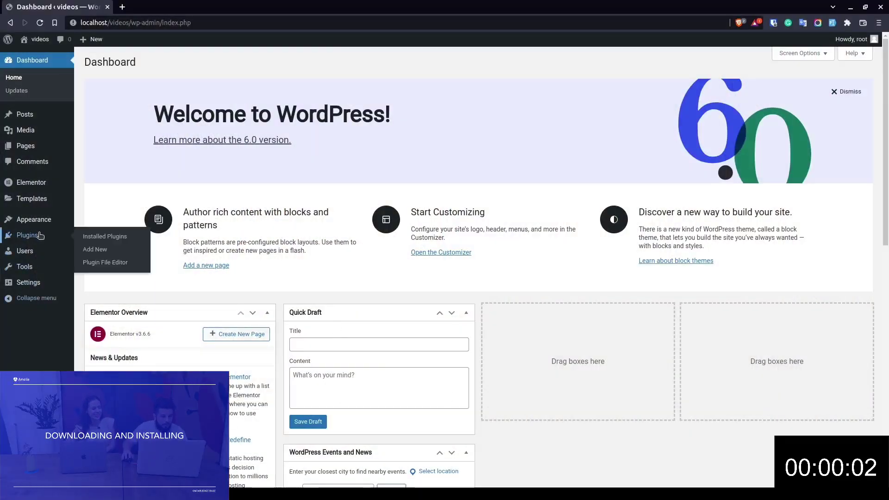
{"action": "left_click", "coordinate": [94, 251]}
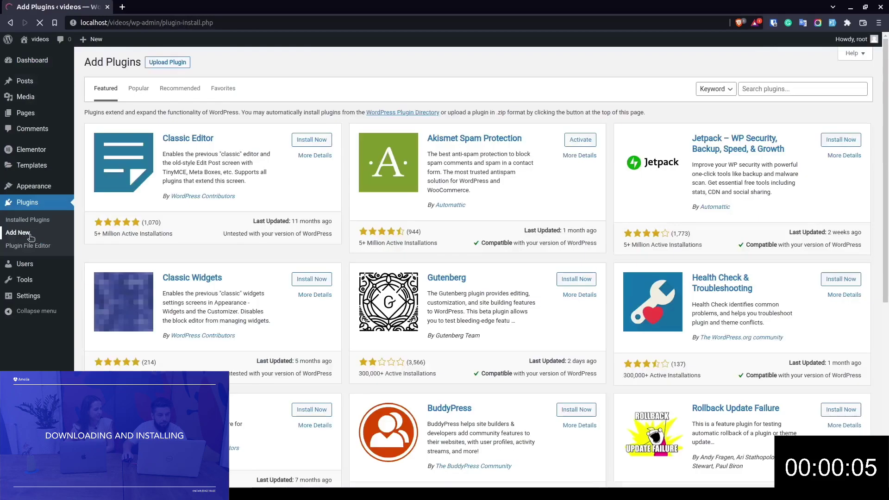
{"action": "left_click", "coordinate": [167, 62]}
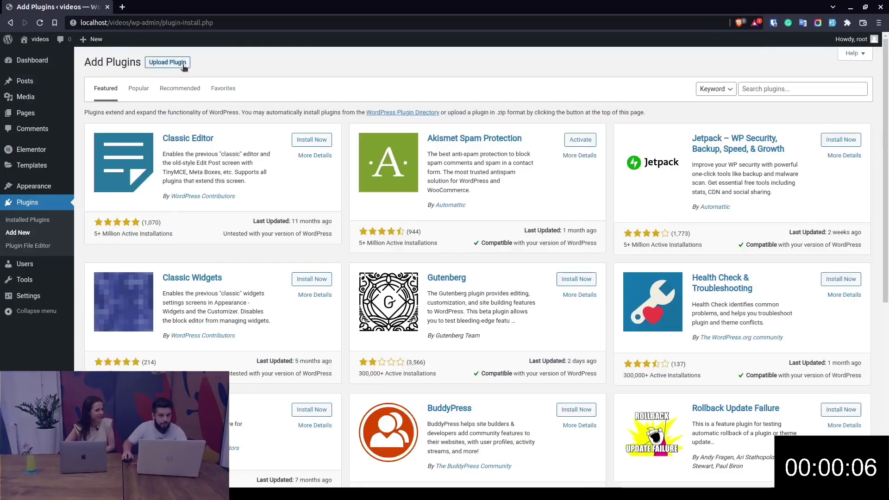
{"action": "left_click", "coordinate": [407, 148]}
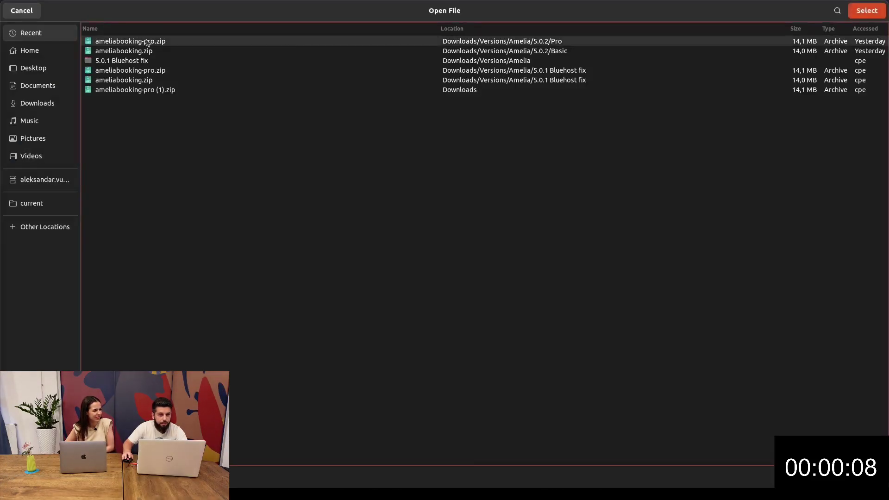
{"action": "left_click", "coordinate": [866, 11]}
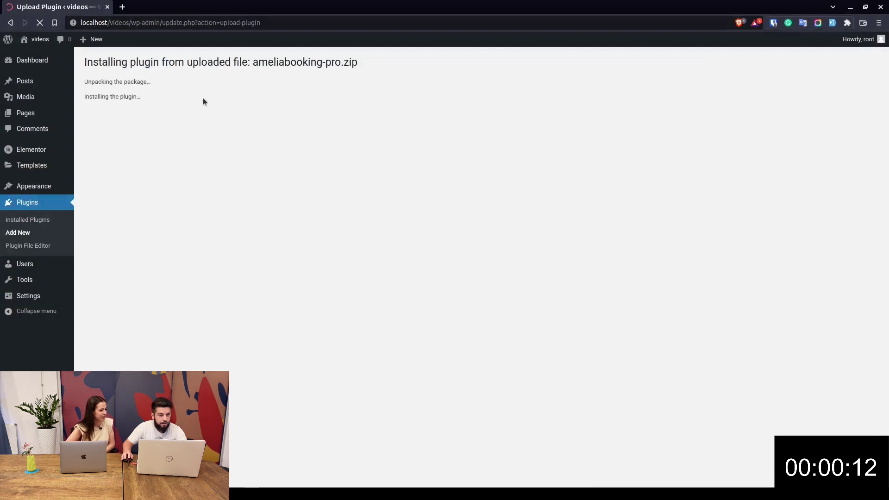
{"action": "left_click", "coordinate": [110, 130]}
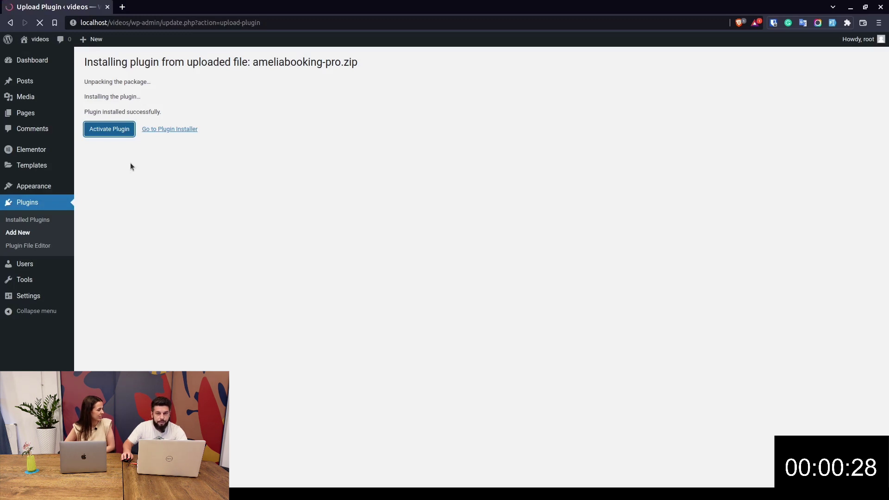
{"action": "mouse_move", "coordinate": [27, 317]}
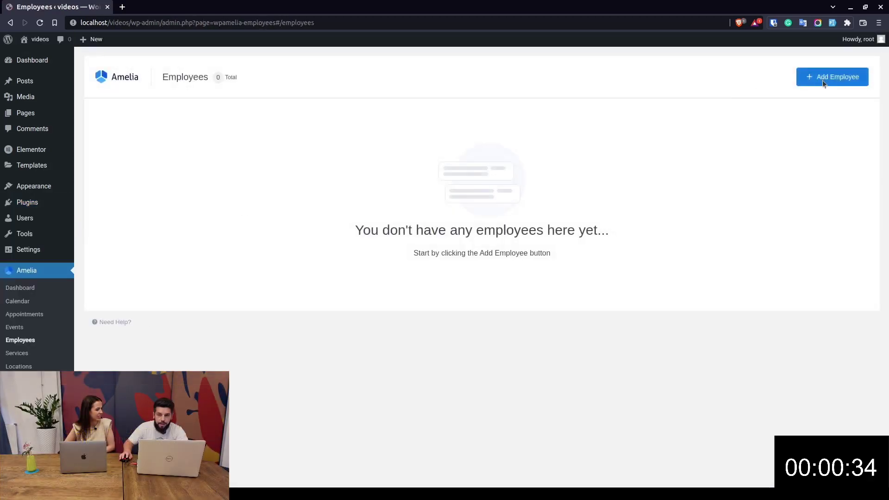
Add an Amelia employee with the person's first name, last name and e-mail, and save
{"action": "left_click", "coordinate": [829, 76]}
{"action": "left_click", "coordinate": [660, 213]}
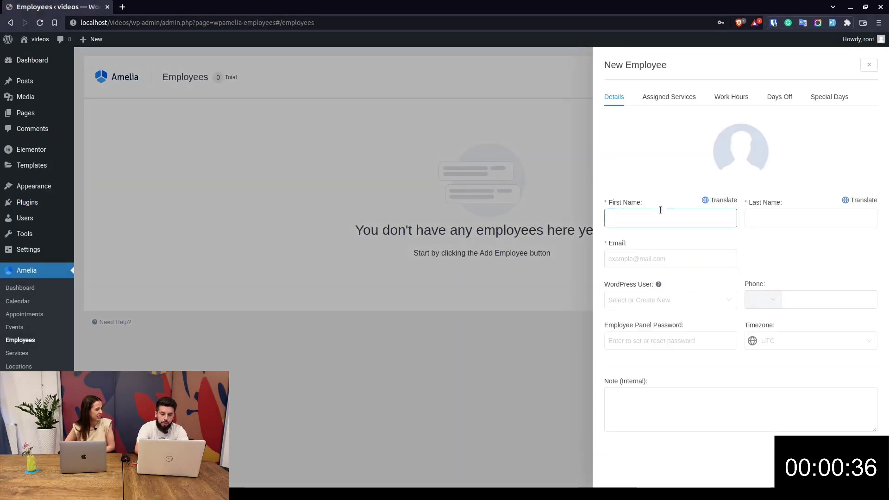
{"action": "type", "text": "John"}
{"action": "key", "text": "Tab"}
{"action": "type", "text": "D"}
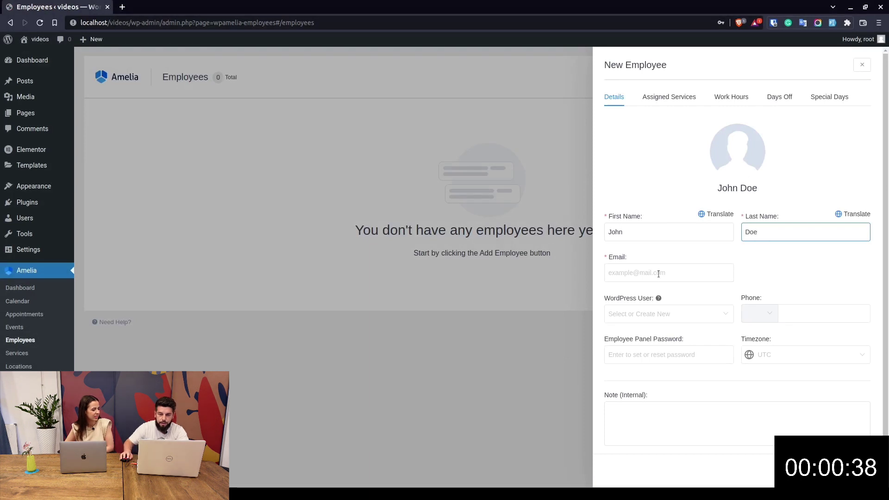
{"action": "left_click", "coordinate": [659, 274]}
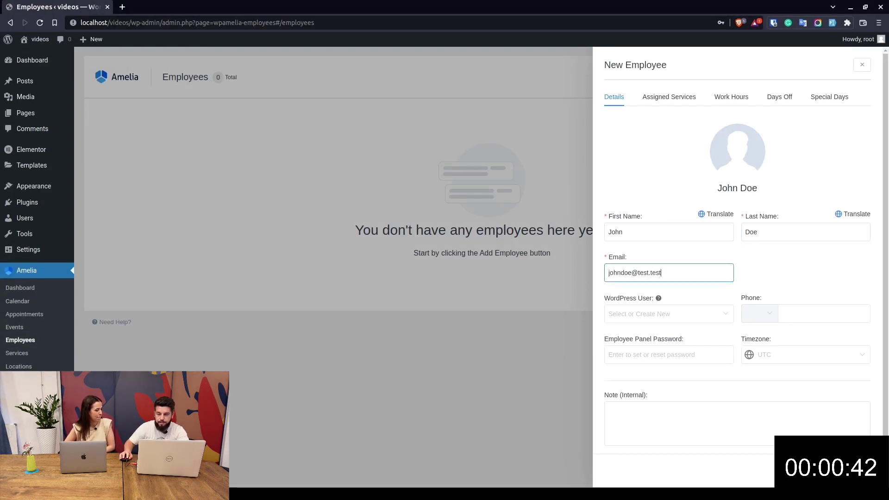
{"action": "left_click", "coordinate": [852, 470]}
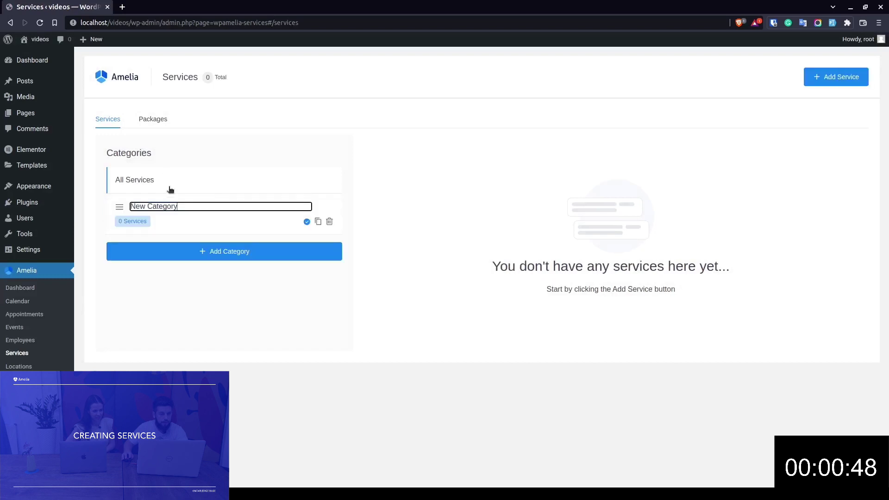
Rename the new category to Yoga, save it, and start a service named Yoga
{"action": "type", "text": "Yoga"}
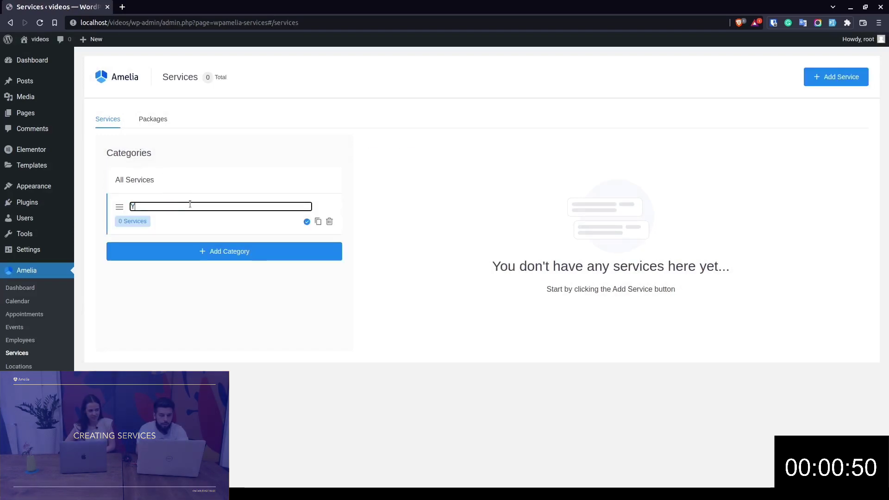
{"action": "left_click", "coordinate": [307, 222]}
{"action": "left_click", "coordinate": [861, 76]}
{"action": "left_click", "coordinate": [694, 226]}
{"action": "type", "text": "Yoga"}
{"action": "key", "text": "Tab"}
Put the Yoga service in the Yoga category with a 1h duration and $20 price
{"action": "left_click", "coordinate": [721, 274]}
{"action": "left_click", "coordinate": [698, 296]}
{"action": "left_click", "coordinate": [693, 313]}
{"action": "left_click", "coordinate": [681, 360]}
{"action": "scroll", "coordinate": [791, 325], "scroll_direction": "down", "scroll_amount": 3}
{"action": "scroll", "coordinate": [791, 324], "scroll_direction": "up", "scroll_amount": 3}
{"action": "left_click", "coordinate": [722, 97]}
{"action": "left_click", "coordinate": [727, 134]}
{"action": "type", "text": "20.00"}
Assign the new employee to the Yoga service and save it
{"action": "left_click", "coordinate": [658, 103]}
{"action": "scroll", "coordinate": [740, 348], "scroll_direction": "down", "scroll_amount": 4}
{"action": "left_click", "coordinate": [693, 335]}
{"action": "left_click", "coordinate": [676, 356]}
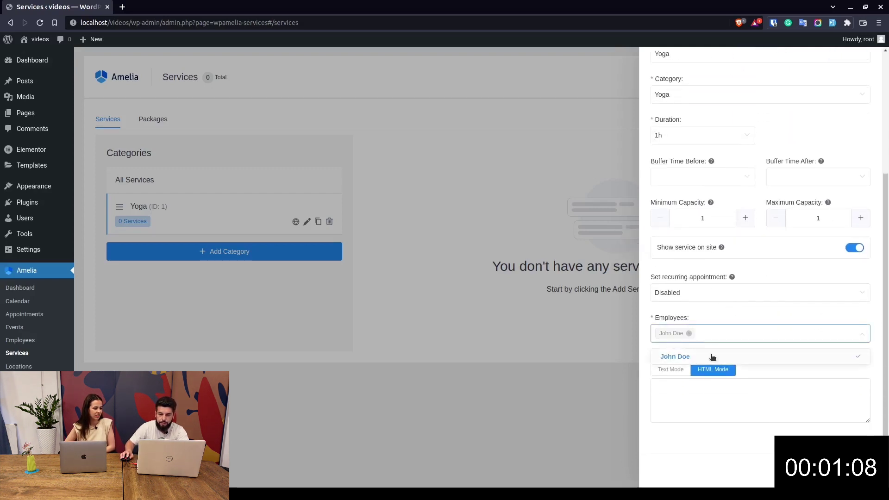
{"action": "left_click", "coordinate": [806, 415]}
{"action": "left_click", "coordinate": [850, 468]}
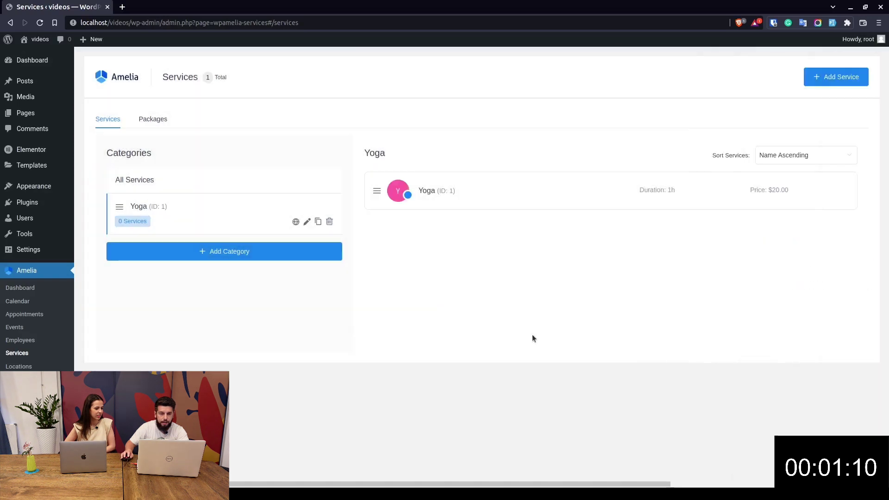
Create a new page titled 'Booking' and open it in Elementor
{"action": "middle_click", "coordinate": [35, 117]}
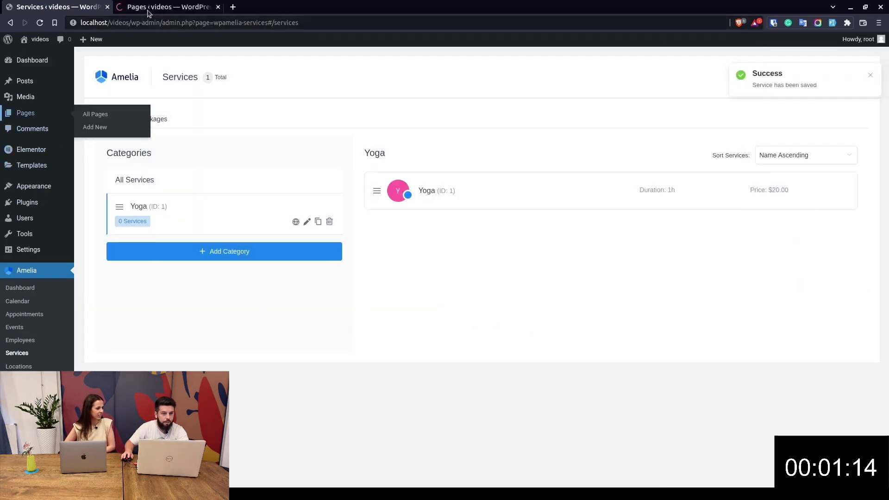
{"action": "key", "text": "ctrl+Tab"}
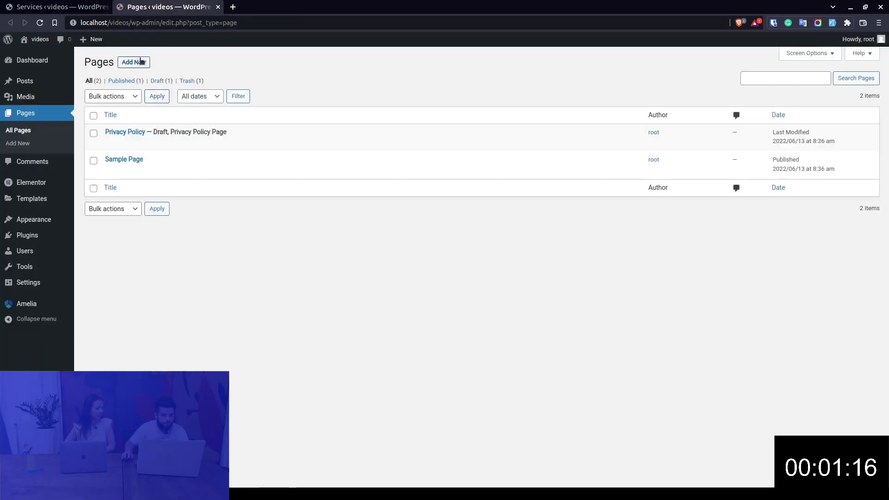
{"action": "left_click", "coordinate": [139, 62]}
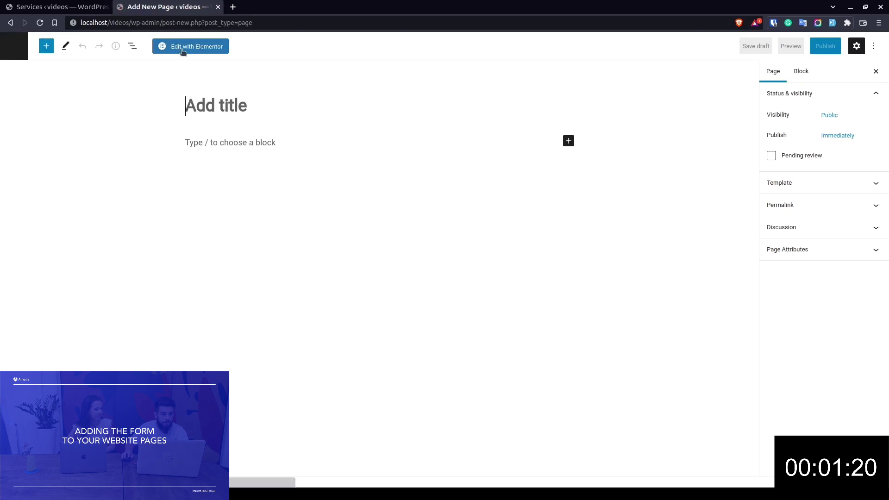
{"action": "type", "text": "Booking"}
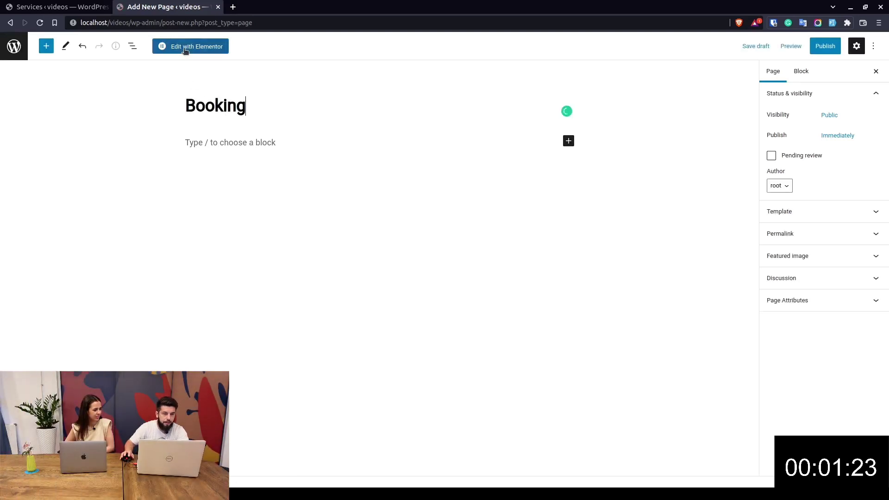
{"action": "left_click", "coordinate": [185, 49]}
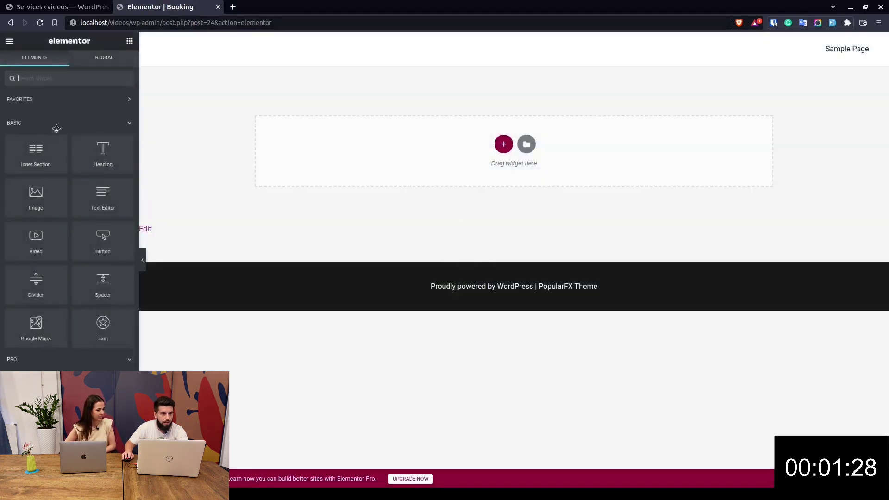
Place the Amelia - Step-By-Step Booking widget on the page and view it live
{"action": "type", "text": "am"}
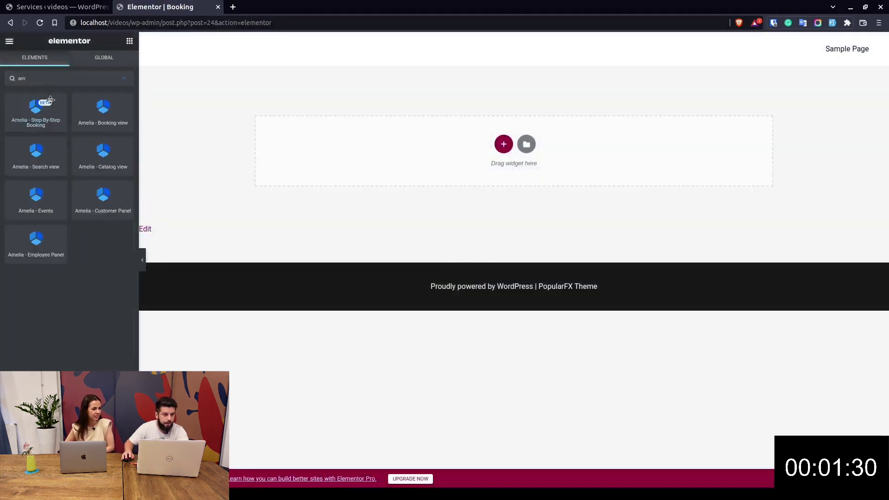
{"action": "left_click_drag", "start_coordinate": [37, 113], "coordinate": [420, 147]}
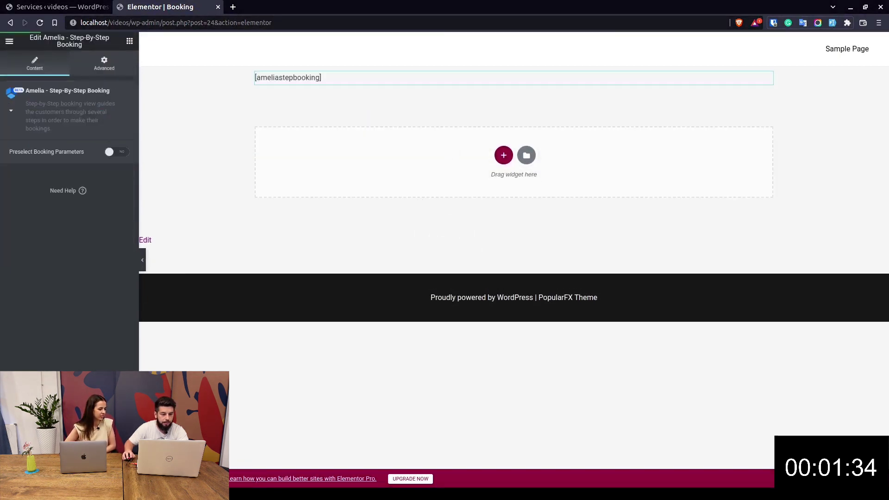
{"action": "left_click", "coordinate": [83, 491]}
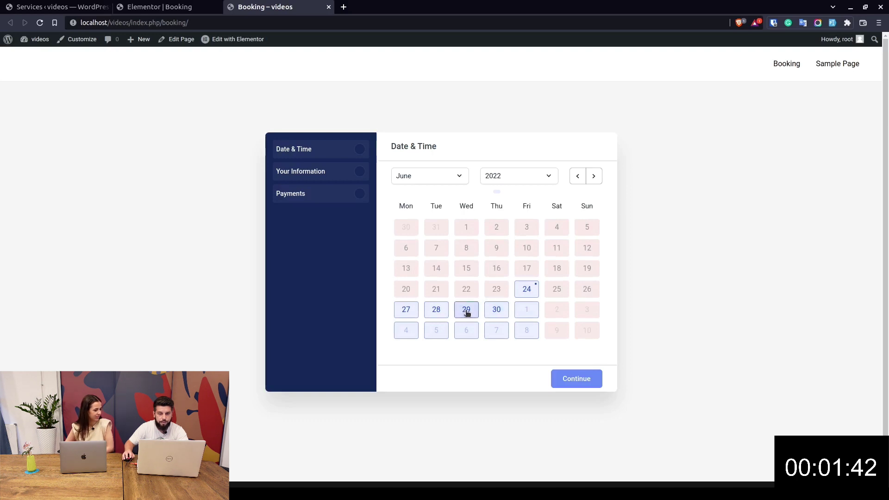
Choose June 24, 2022 at 11:30 AM for the Yoga appointment
{"action": "left_click", "coordinate": [519, 293]}
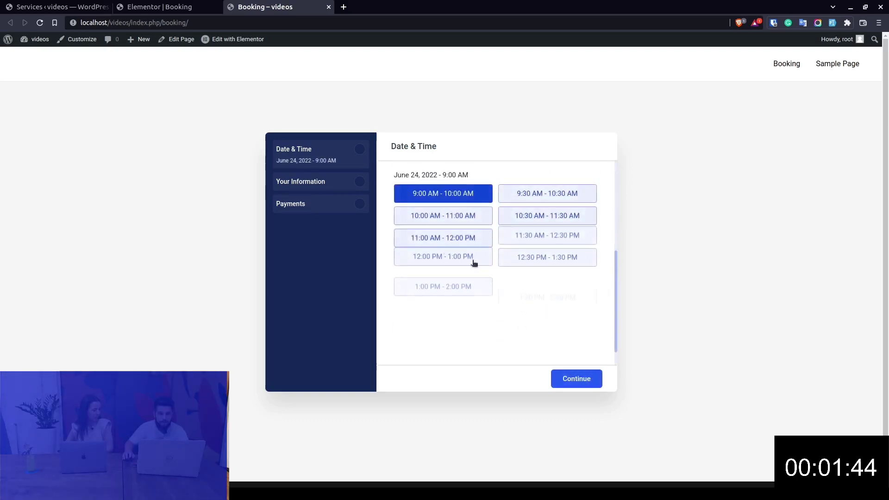
{"action": "left_click", "coordinate": [543, 236]}
{"action": "left_click", "coordinate": [577, 378]}
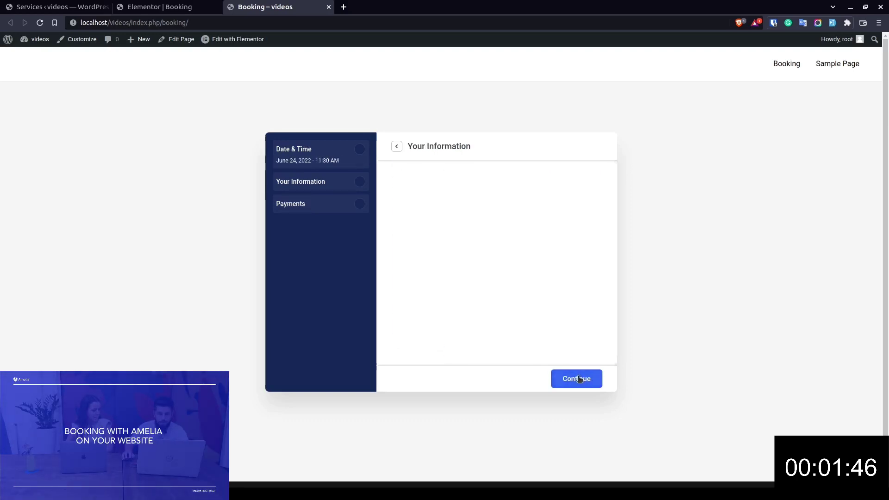
Enter the test customer's first name, last name and e-mail, then proceed to payment
{"action": "left_click", "coordinate": [452, 193]}
{"action": "double_click", "coordinate": [458, 192]}
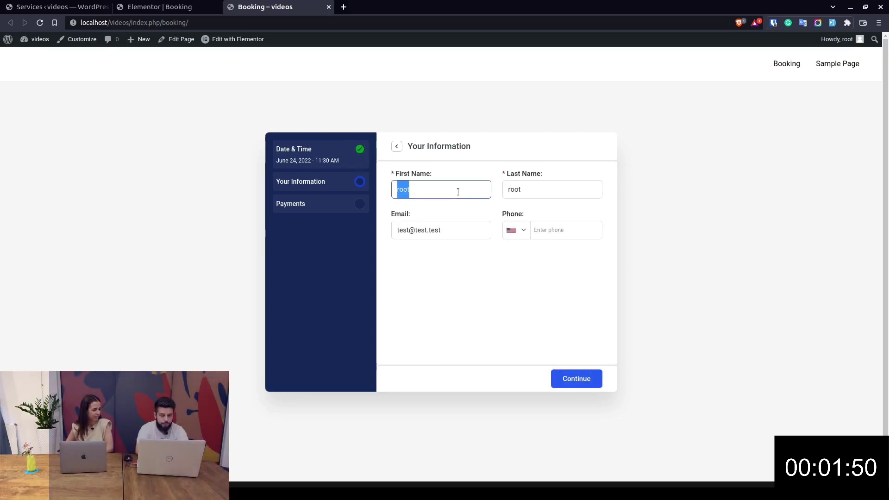
{"action": "type", "text": "Jane"}
{"action": "key", "text": "Tab"}
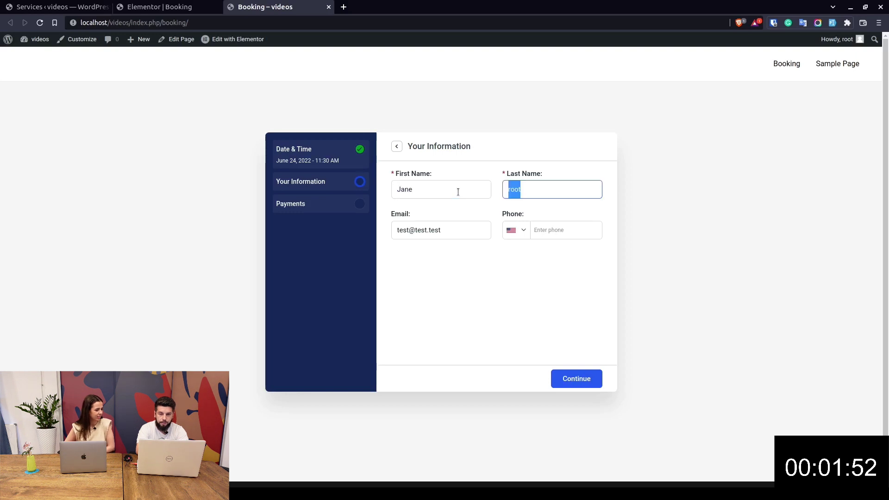
{"action": "type", "text": "Doe"}
{"action": "key", "text": "Tab"}
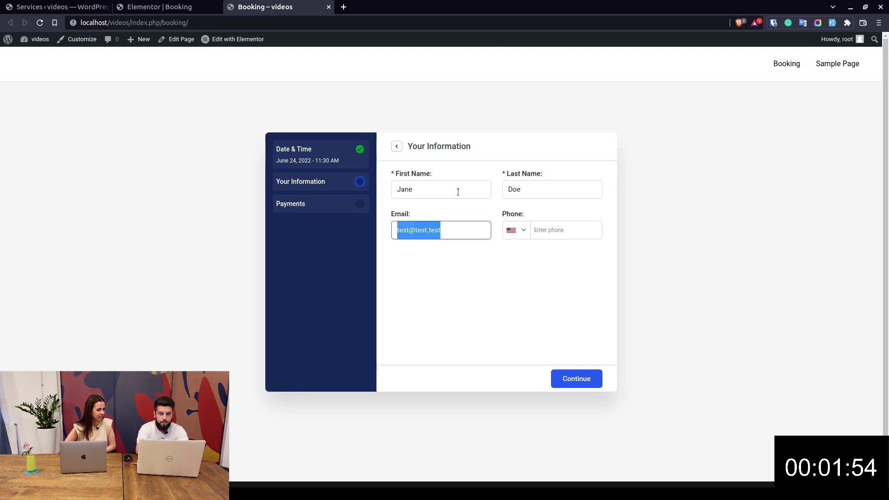
{"action": "type", "text": "janedoe"}
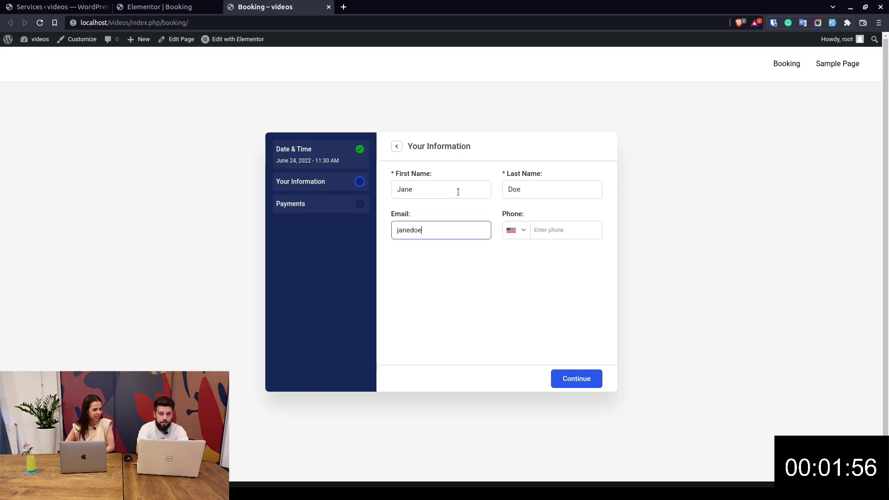
{"action": "type", "text": "@test.test"}
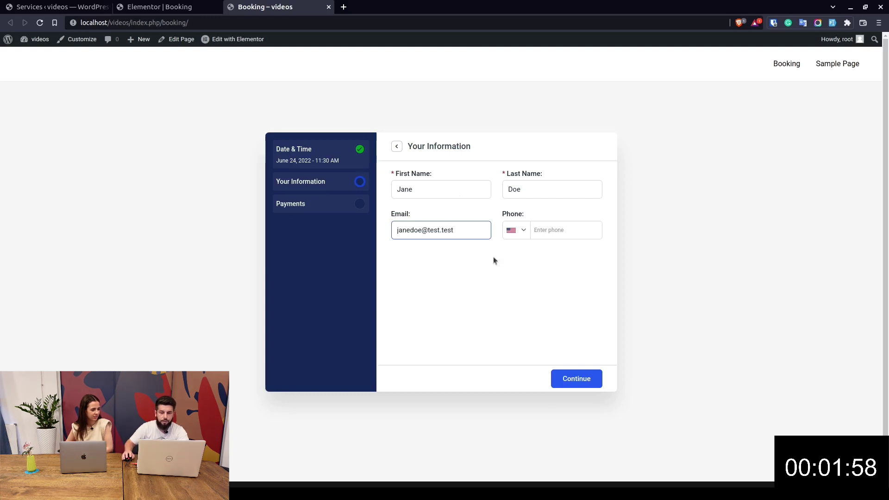
{"action": "left_click", "coordinate": [570, 384]}
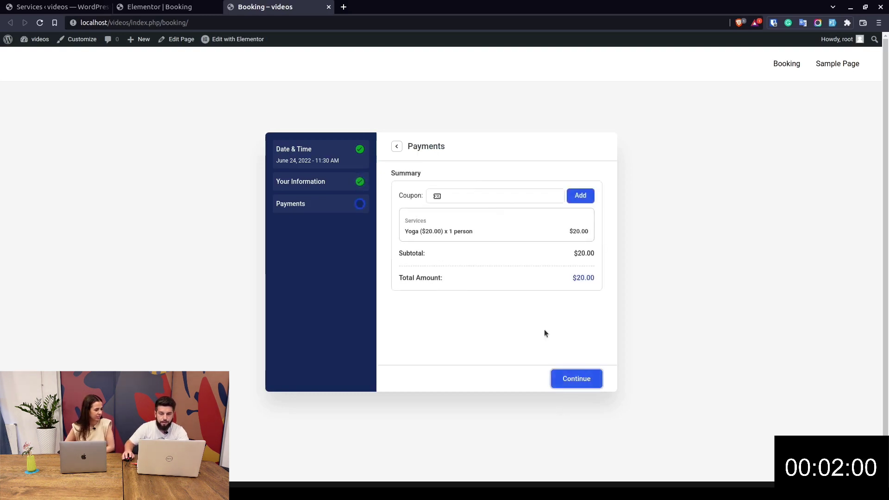
Confirm the $20 Yoga booking, then open Amelia's Appointments list in the admin
{"action": "left_click", "coordinate": [587, 384]}
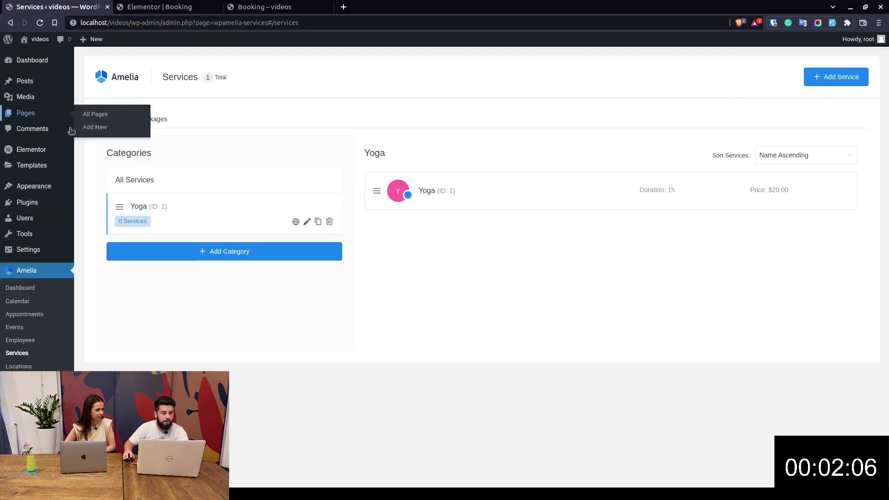
{"action": "left_click", "coordinate": [58, 7]}
{"action": "left_click", "coordinate": [36, 313]}
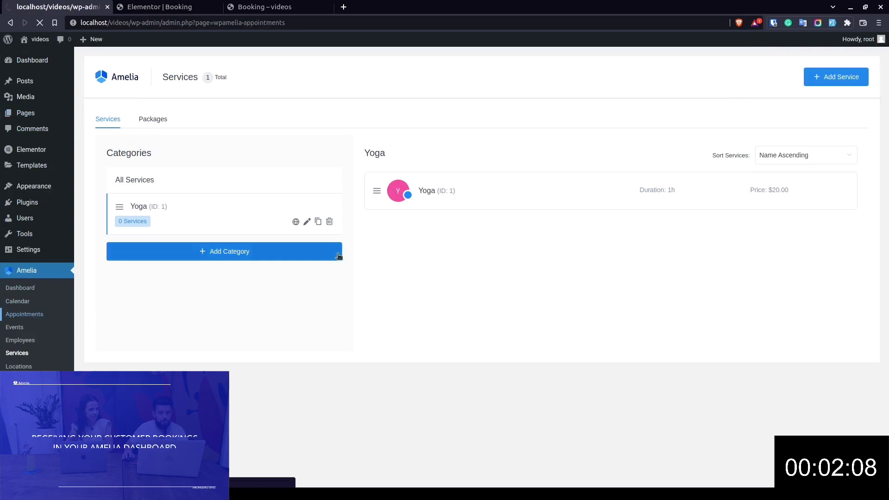